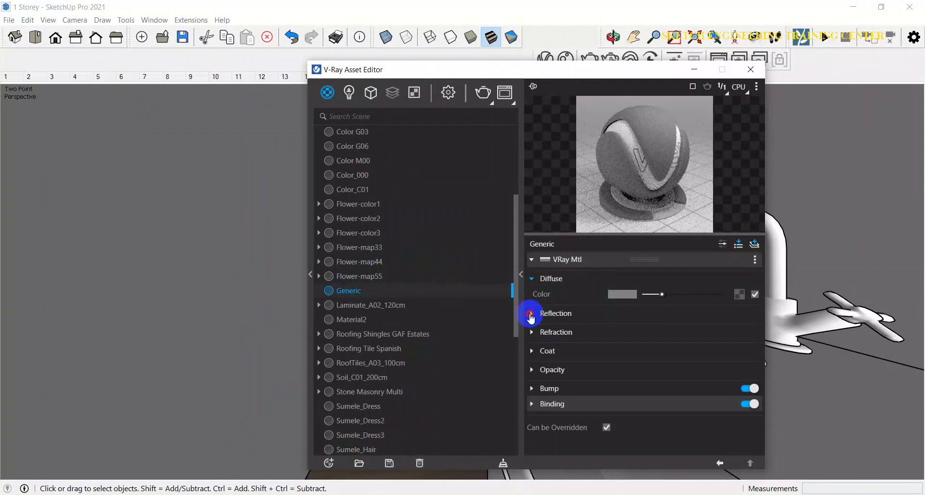
Step: Expand the Reflection settings of the Generic material and set its reflection color to white
left_click(531, 316)
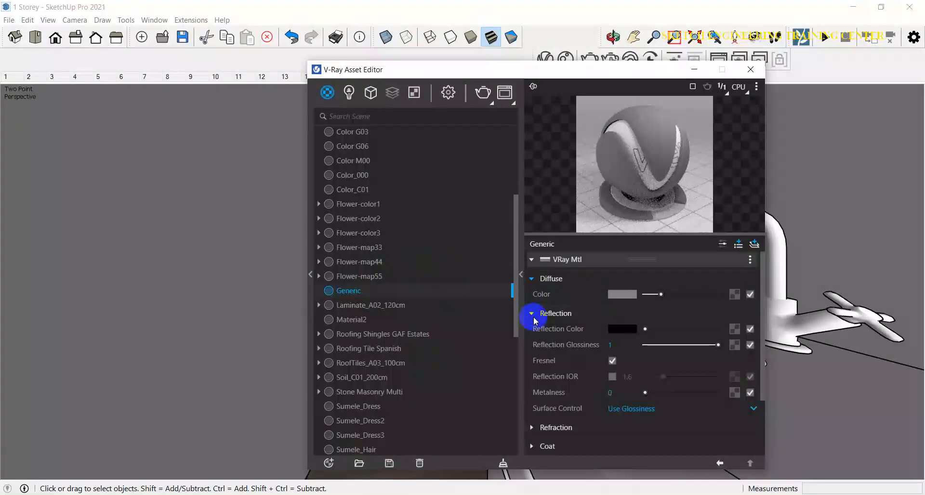
left_click_drag(647, 333, 742, 331)
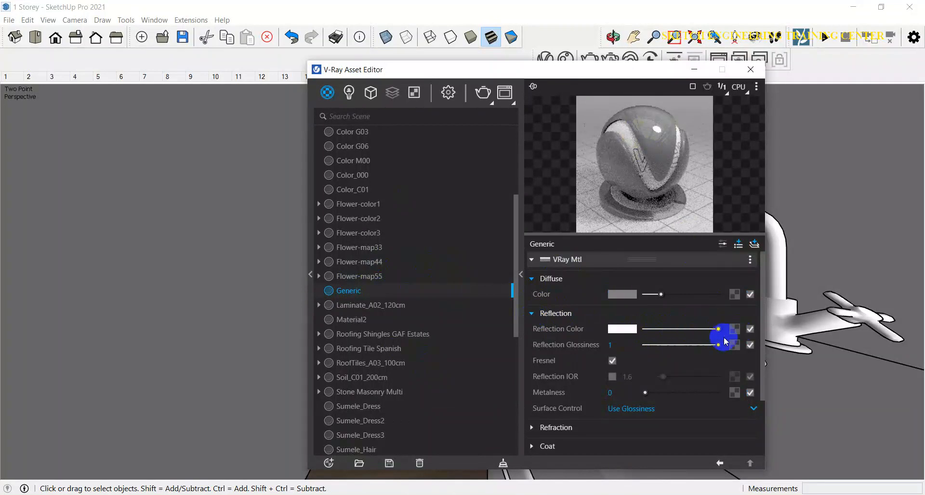
Step: Expand the Refraction settings and set the refraction color to white
left_click(530, 430)
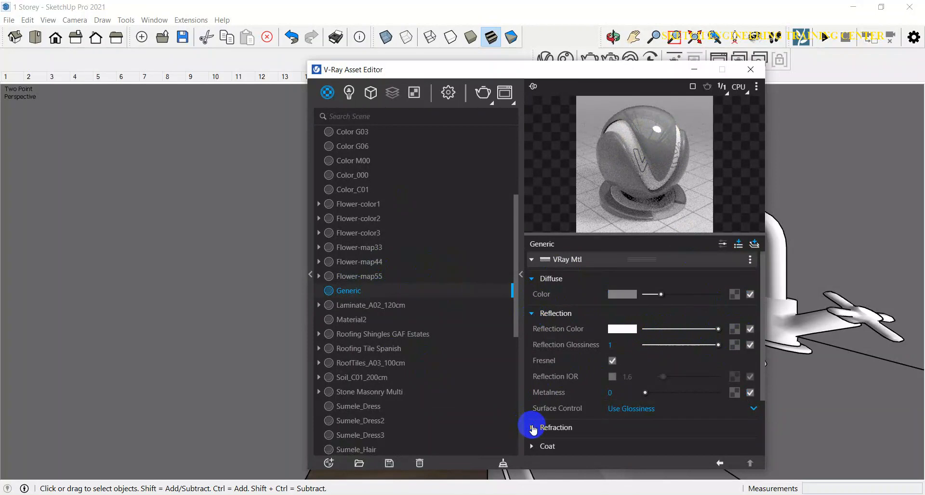
scroll(612, 384, "down", 2)
left_click_drag(645, 385, 731, 382)
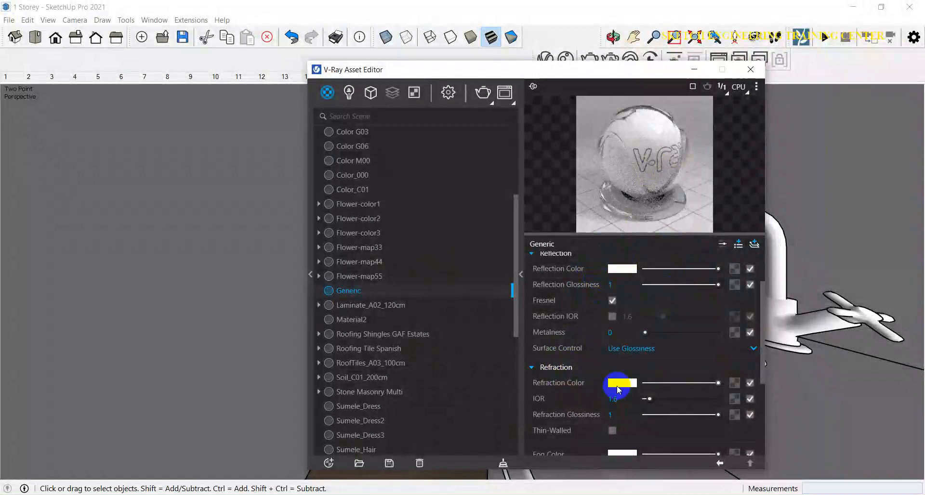
Step: Set the refraction fog color to a light cyan (R 0.741, G 0.984, B 0.973)
scroll(575, 400, "down", 3)
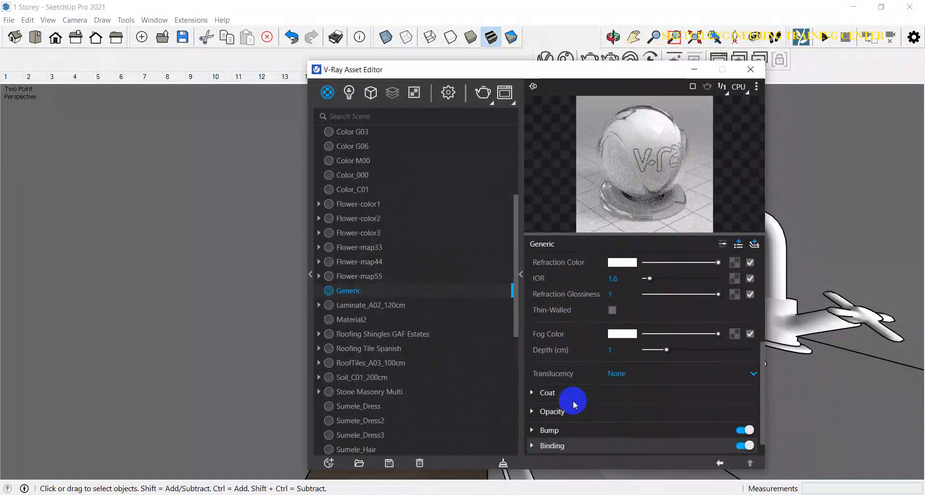
left_click_drag(604, 75, 789, 60)
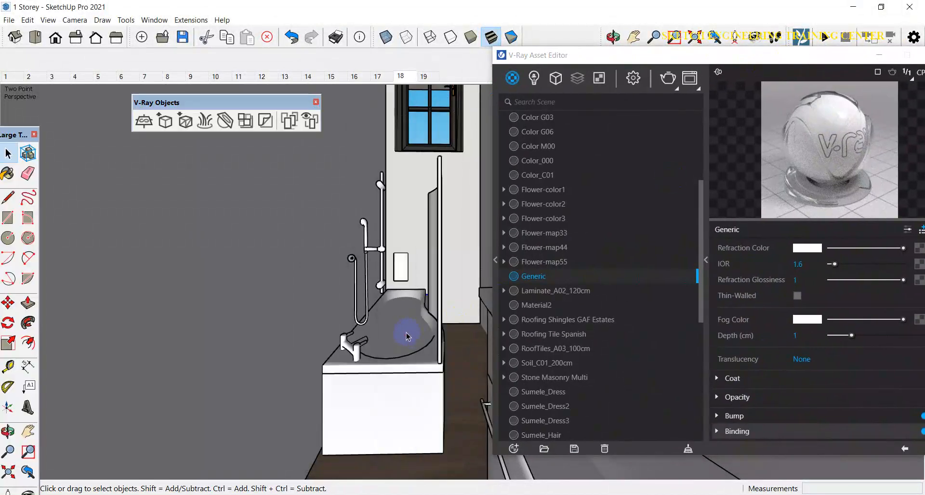
left_click_drag(729, 57, 660, 48)
left_click(736, 324)
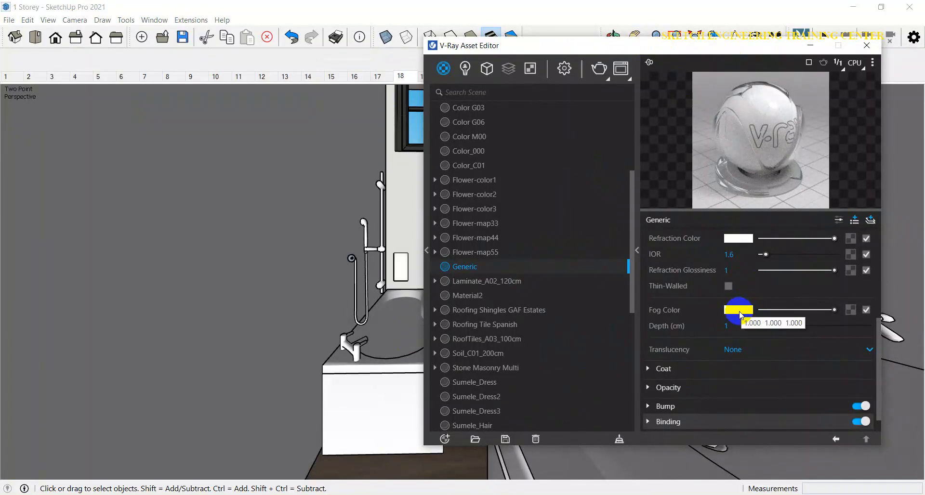
left_click(739, 310)
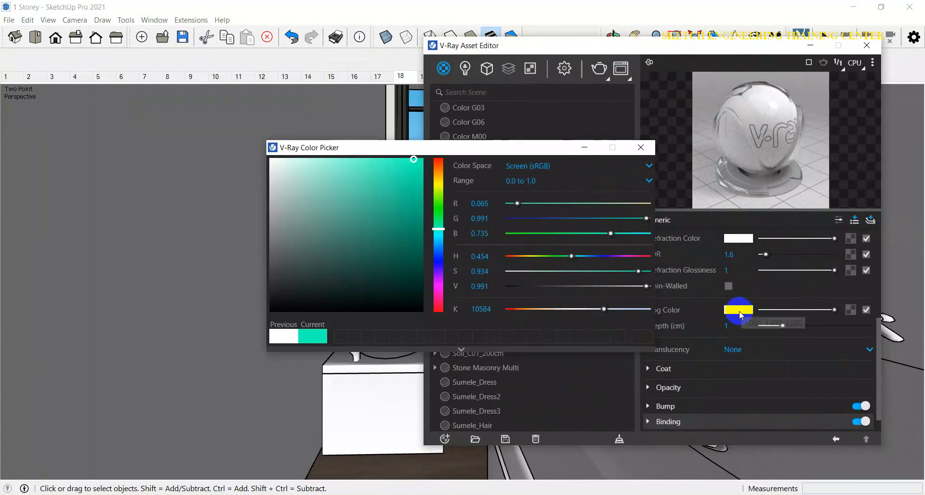
left_click(439, 236)
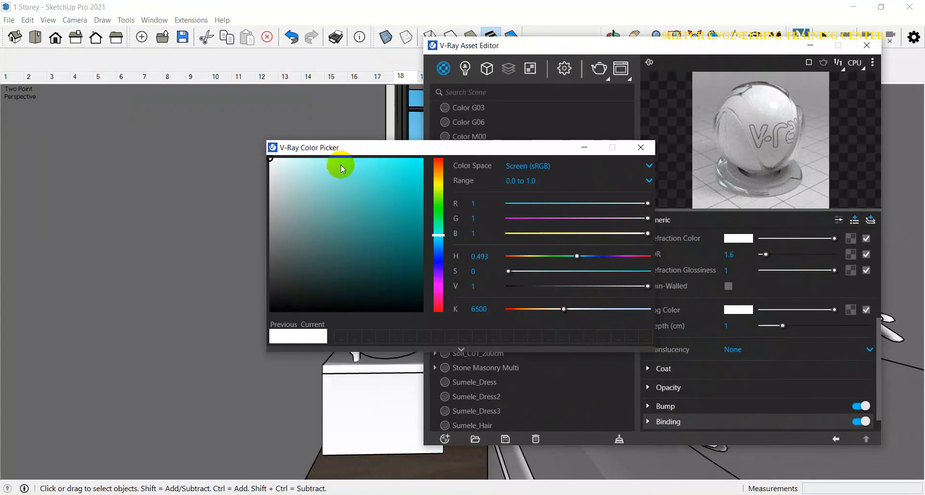
left_click(309, 161)
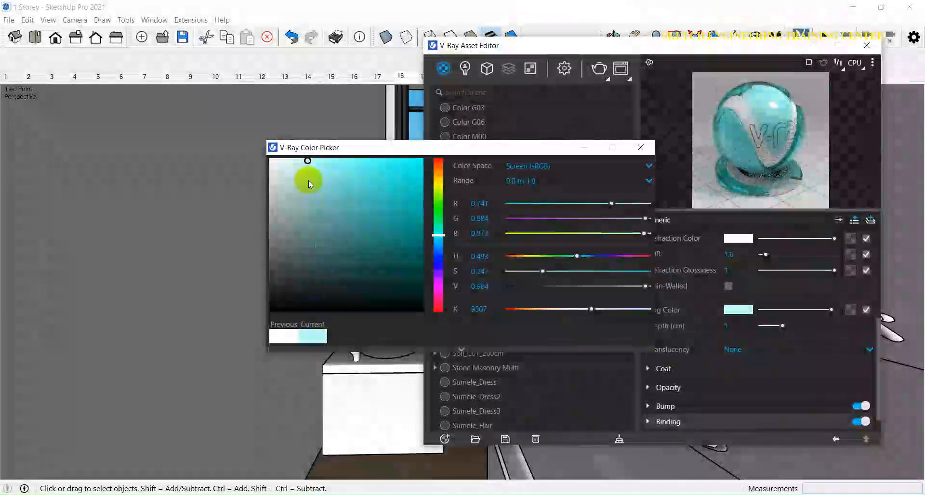
left_click(641, 148)
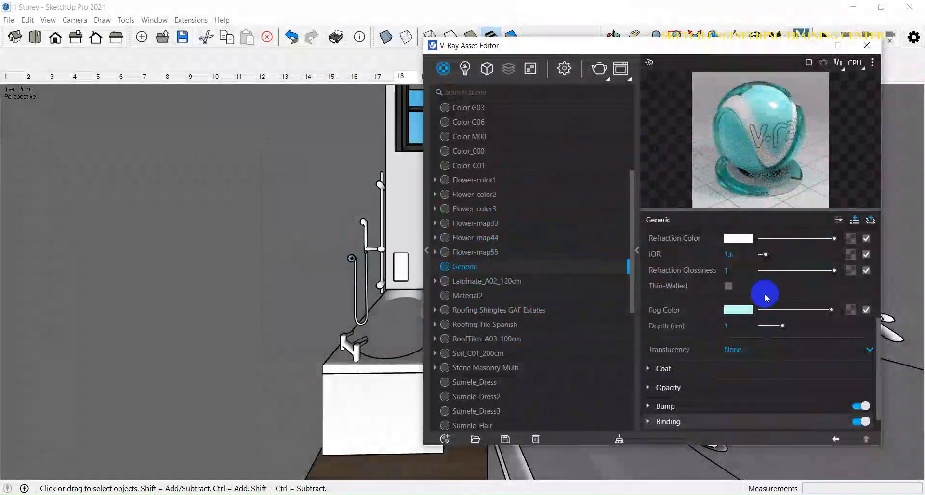
Step: Set the fog depth to 5 cm
left_click(783, 326)
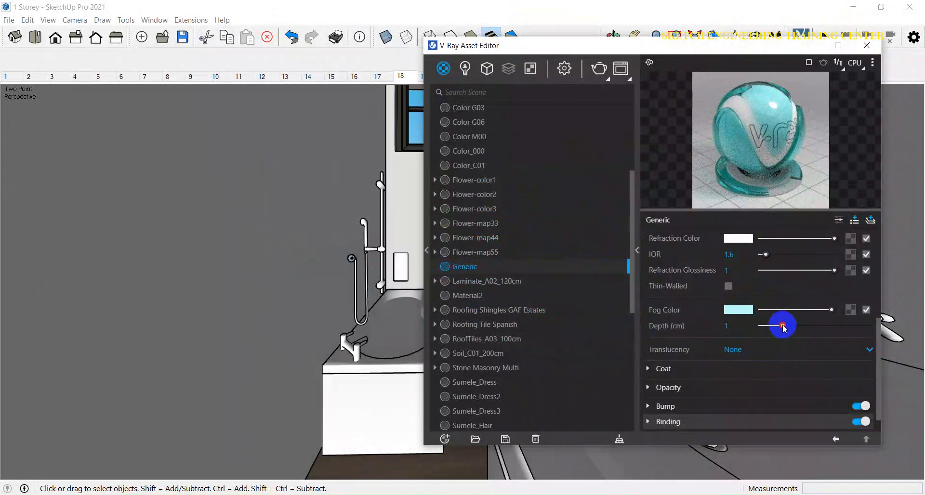
left_click_drag(784, 327, 882, 329)
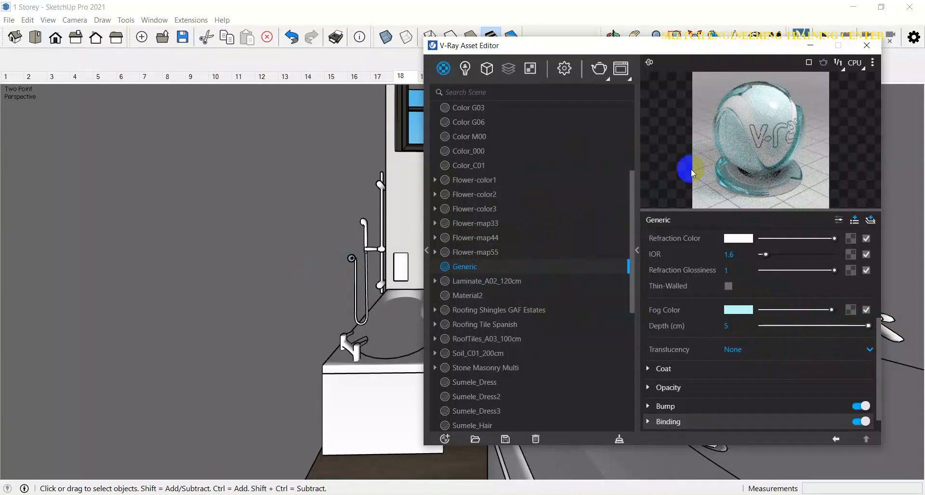
Step: Select the bathtub's water surface and apply the Generic material to the selection
left_click(401, 330)
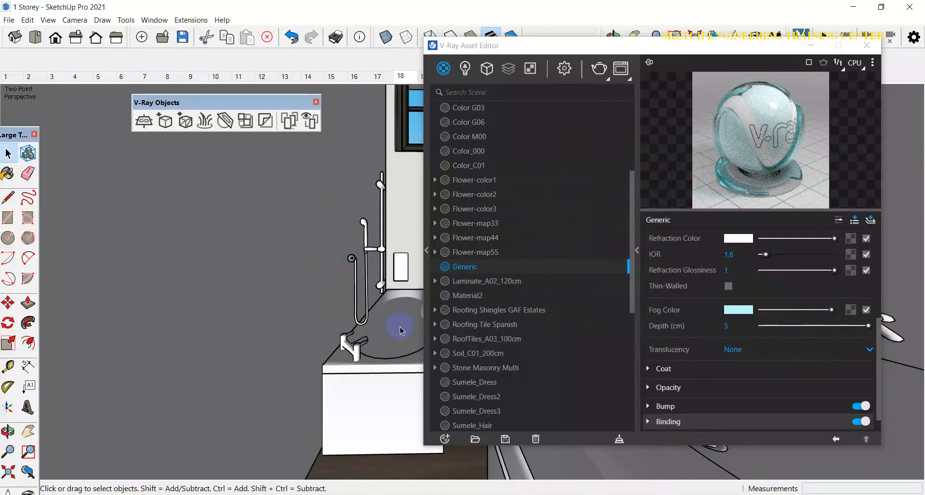
double_click(397, 332)
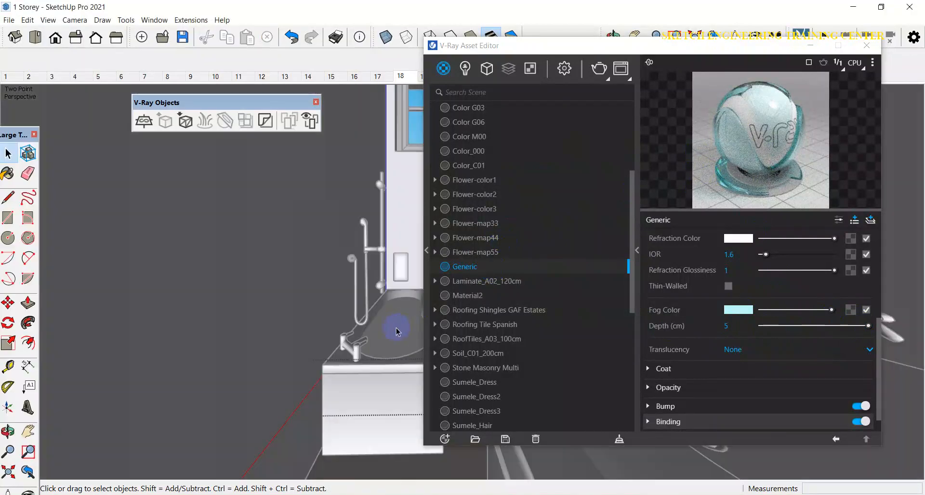
left_click(396, 332)
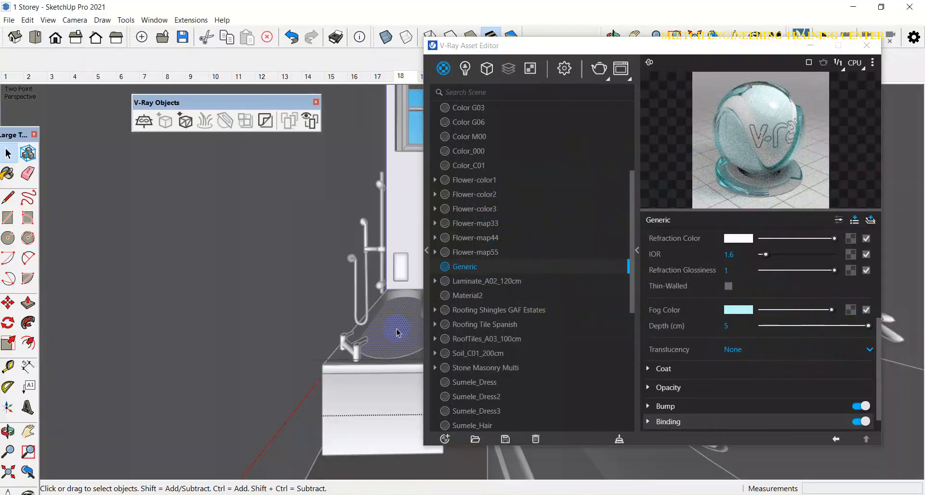
right_click(471, 268)
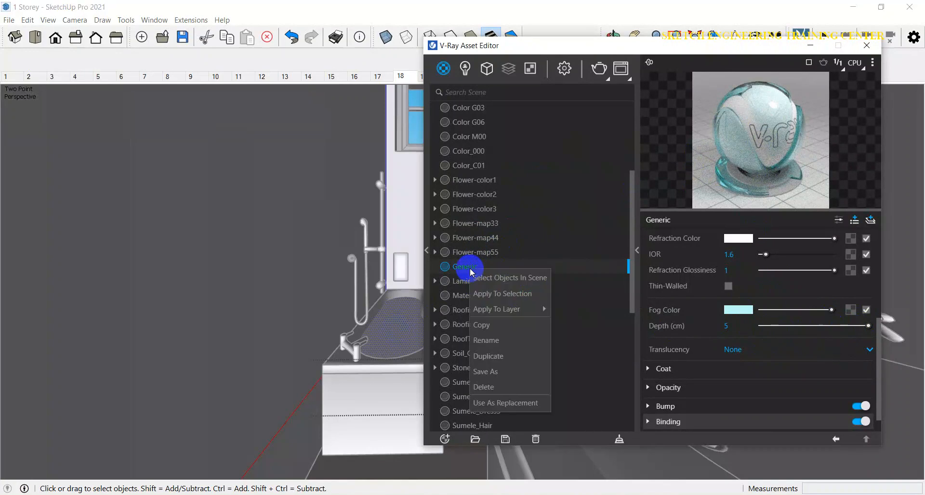
left_click(499, 295)
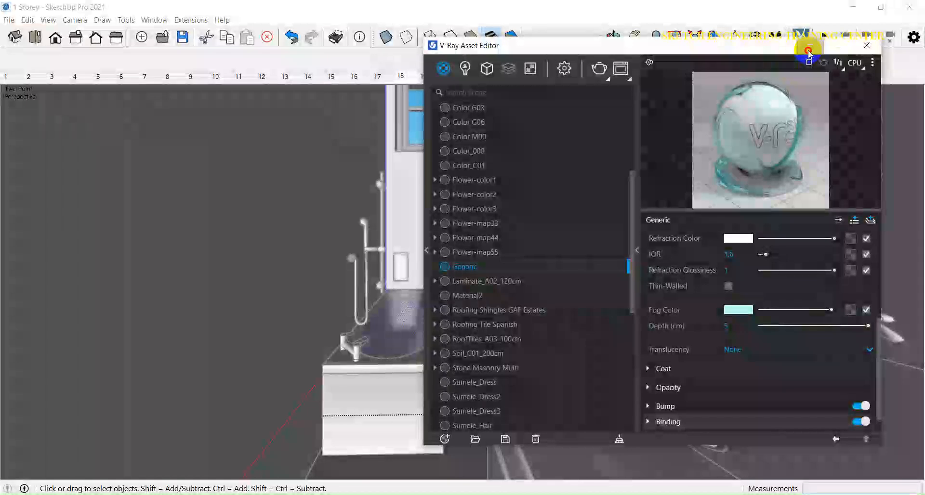
Step: Close the asset editor and start a render of the scene
left_click(810, 45)
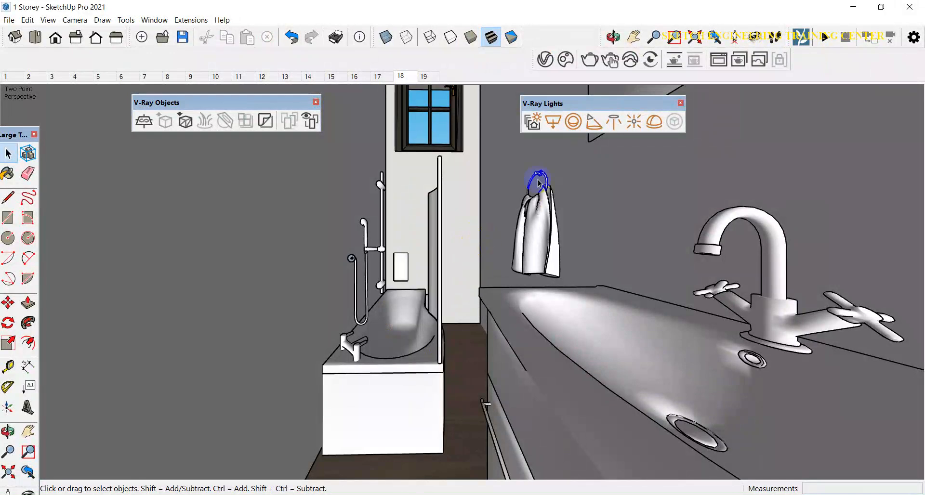
left_click(589, 59)
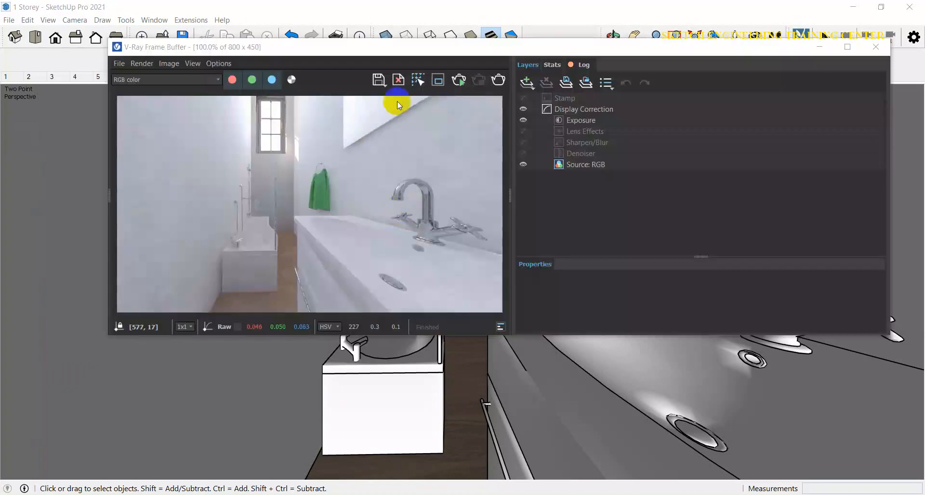
Step: Draw a render region around the bathtub, re-render it, then close the frame buffer
left_click(439, 80)
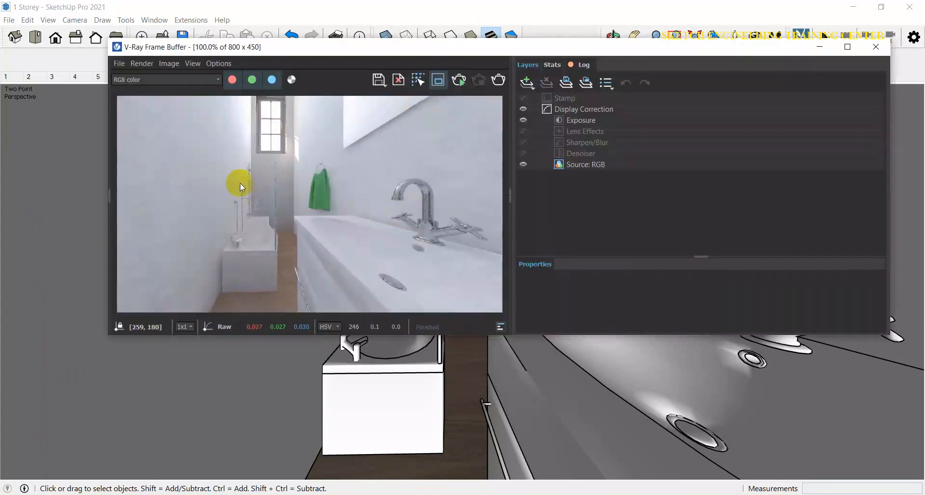
left_click_drag(222, 175, 286, 282)
left_click_drag(284, 283, 286, 279)
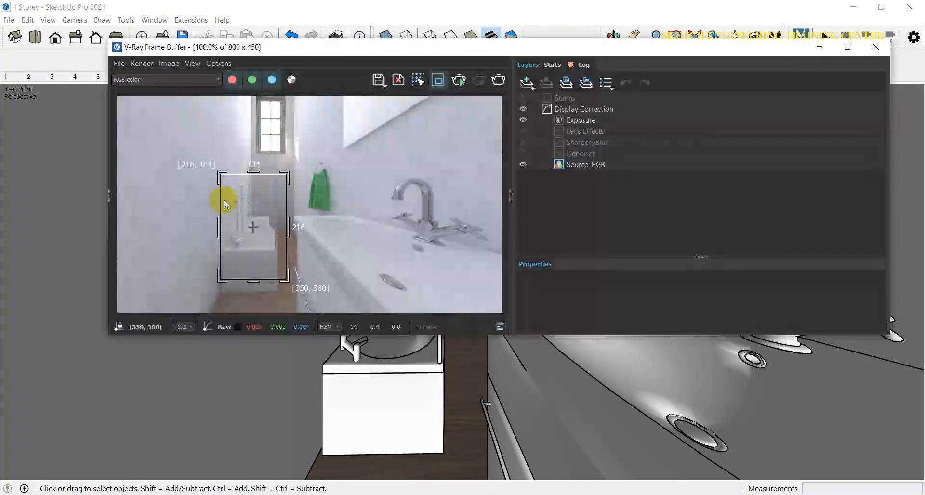
left_click(499, 80)
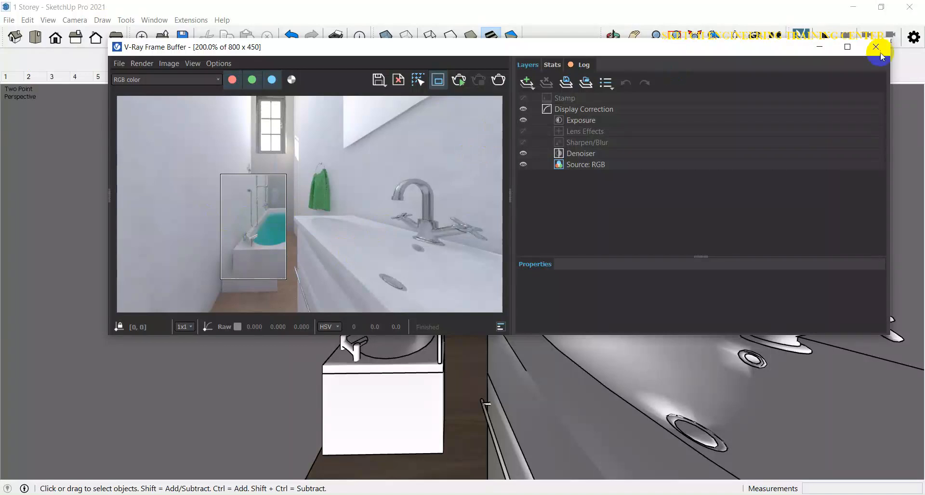
scroll(444, 161, "down", 4)
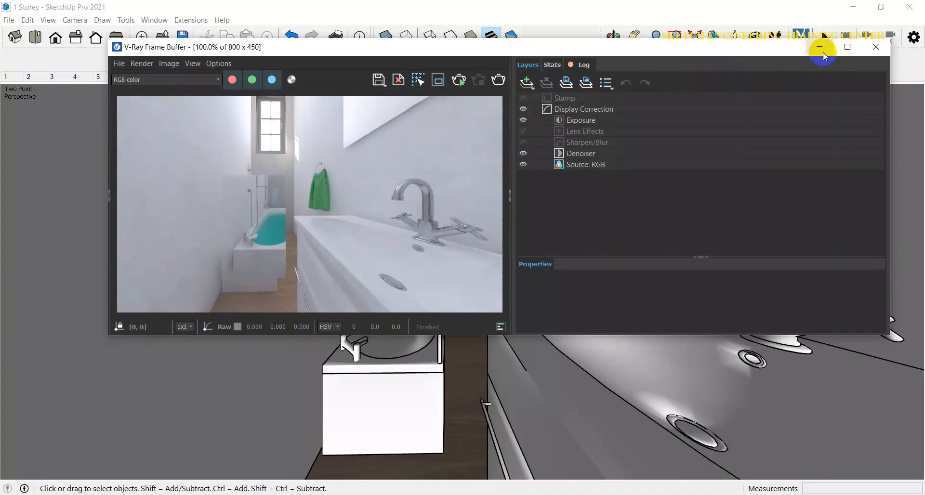
left_click(876, 47)
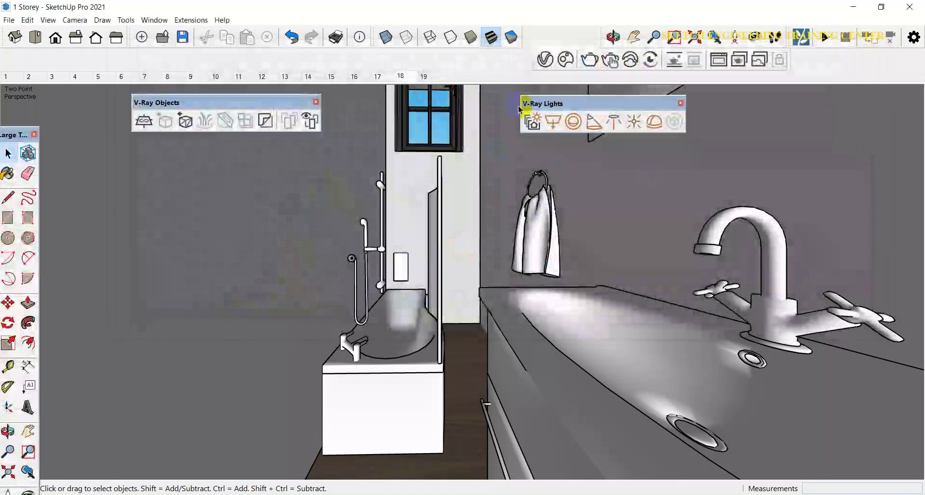
Step: Reopen the asset editor and assign a Noise A texture to the Generic material's bump map
left_click(545, 60)
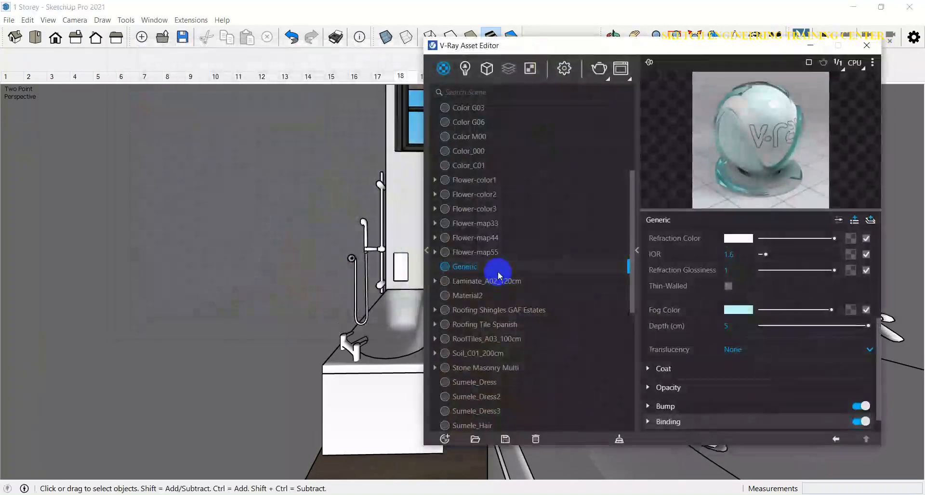
scroll(694, 393, "down", 1)
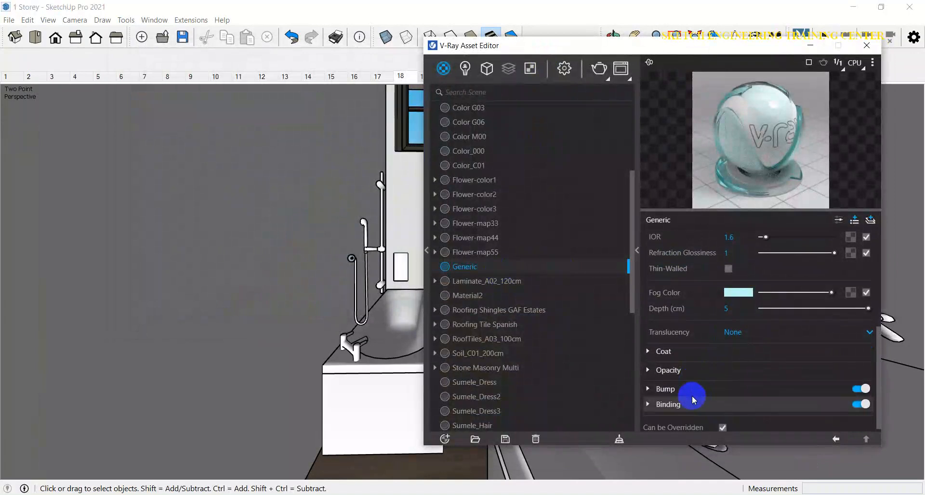
left_click(649, 385)
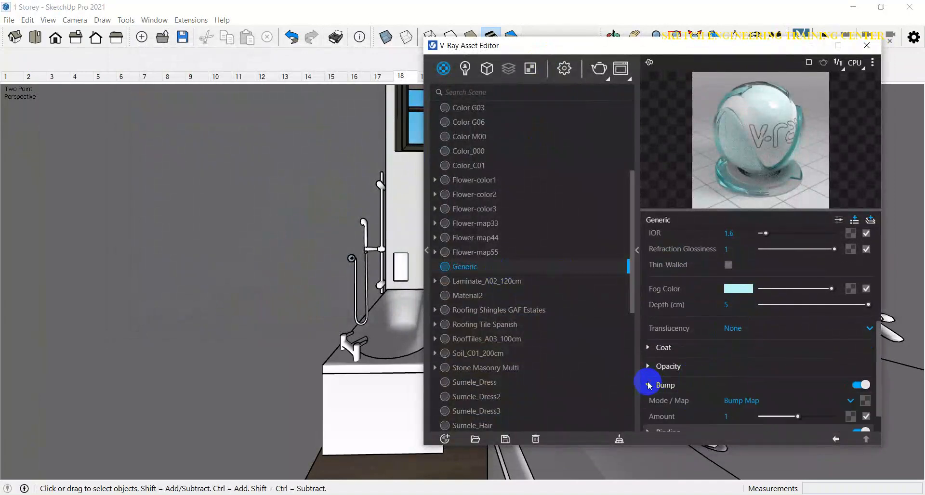
left_click(866, 401)
scroll(832, 328, "down", 3)
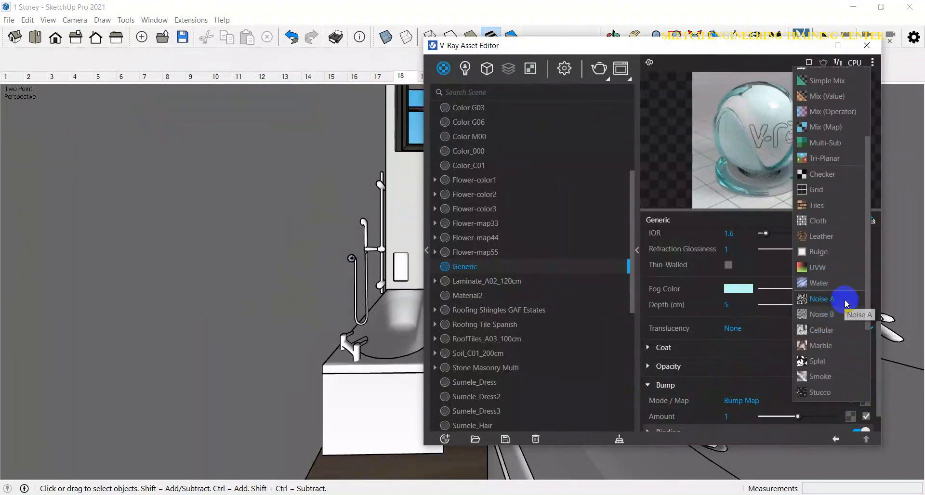
left_click(846, 299)
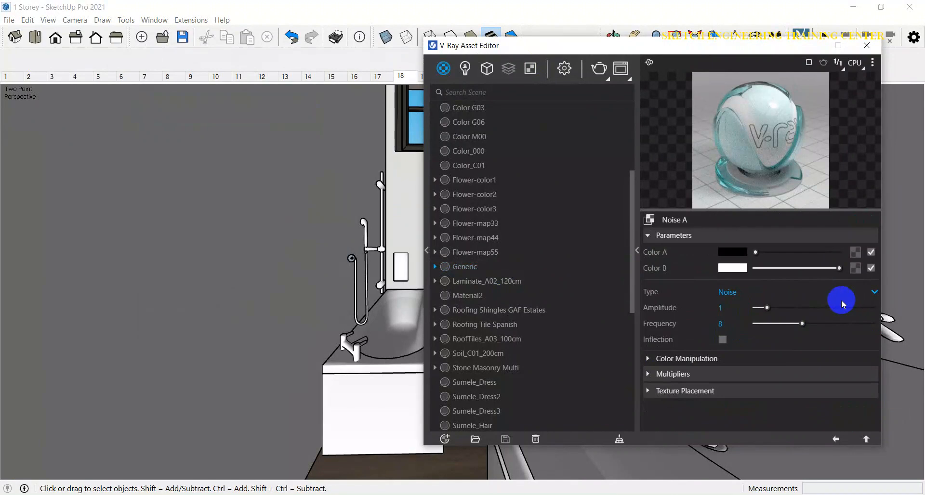
left_click(868, 440)
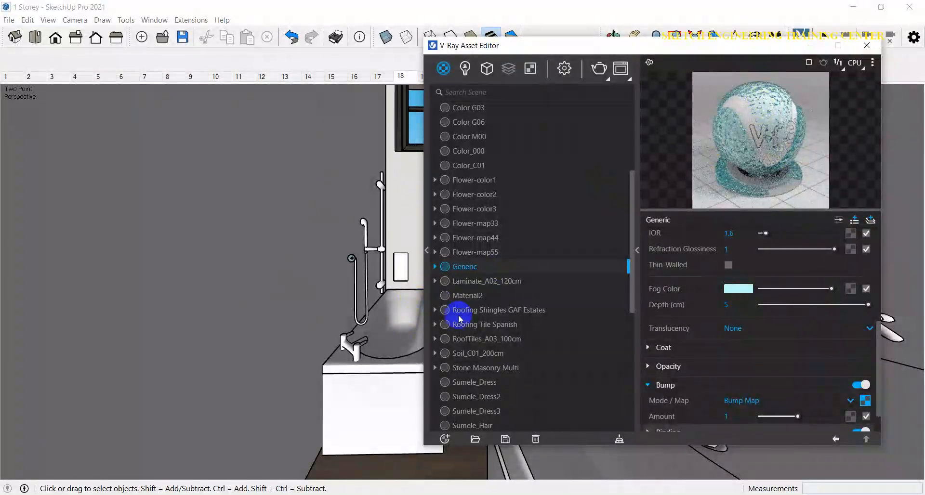
Step: Re-render the bathtub region and zoom into the frame buffer to inspect the water
scroll(820, 370, "down", 1)
scroll(820, 369, "down", 1)
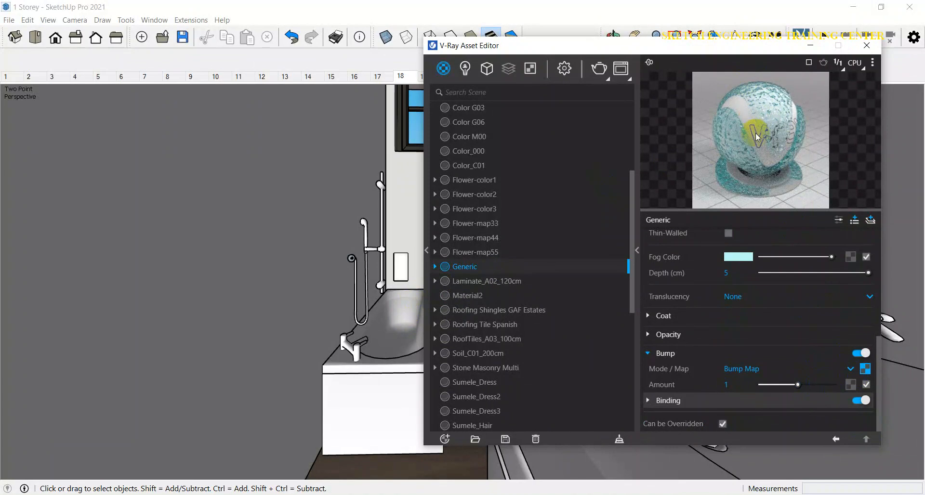
left_click(603, 69)
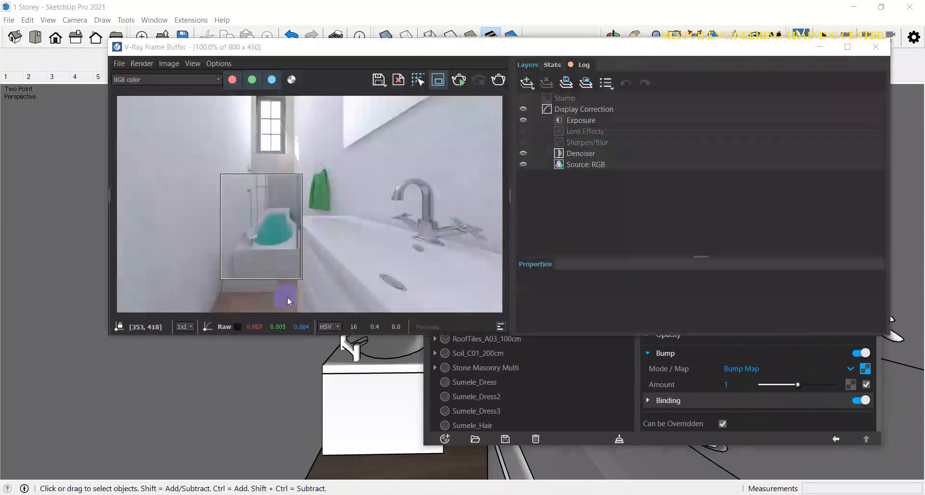
scroll(271, 223, "up", 1)
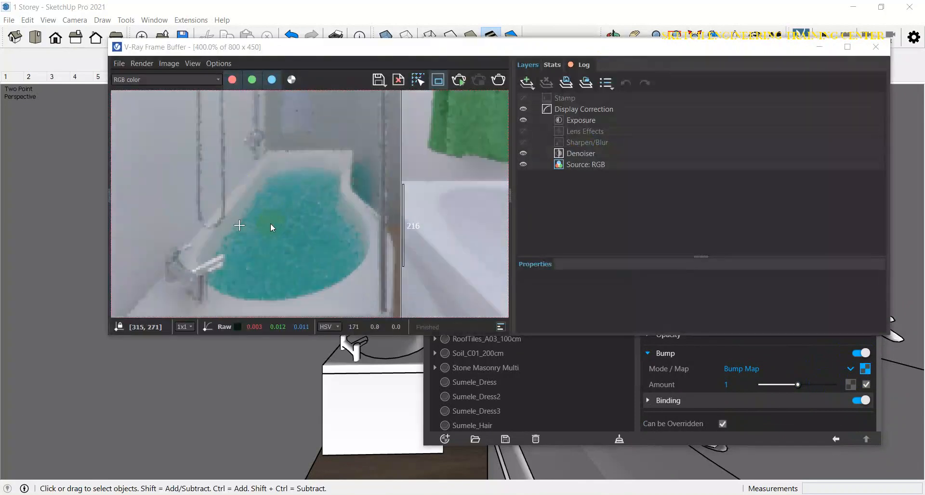
scroll(319, 250, "down", 1)
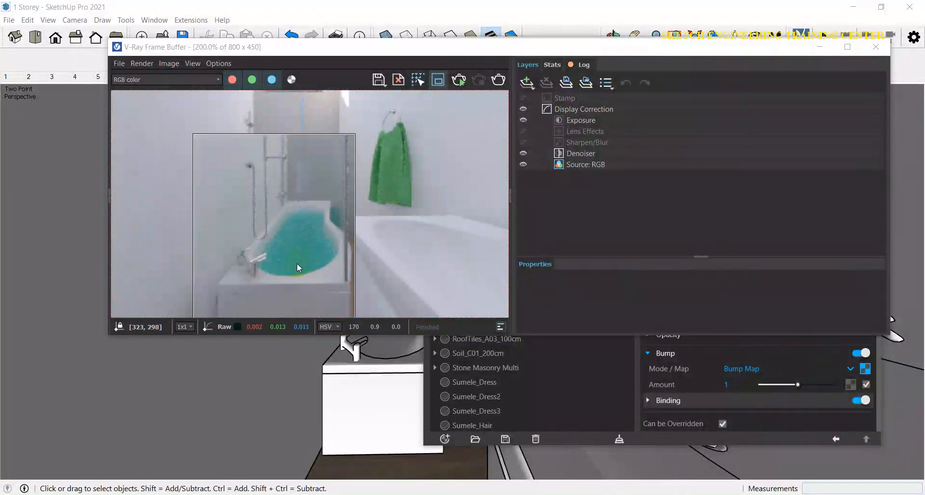
scroll(298, 264, "down", 1)
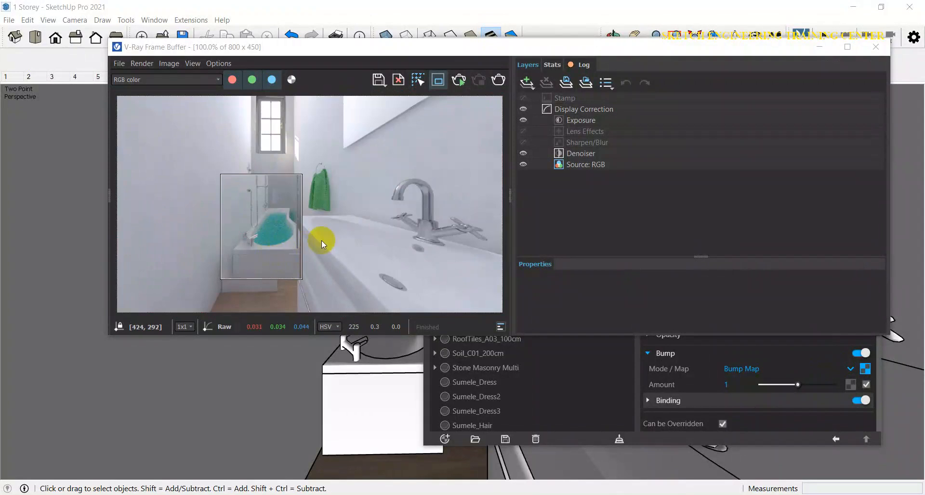
Step: Turn off the render region and close the frame buffer
left_click(447, 80)
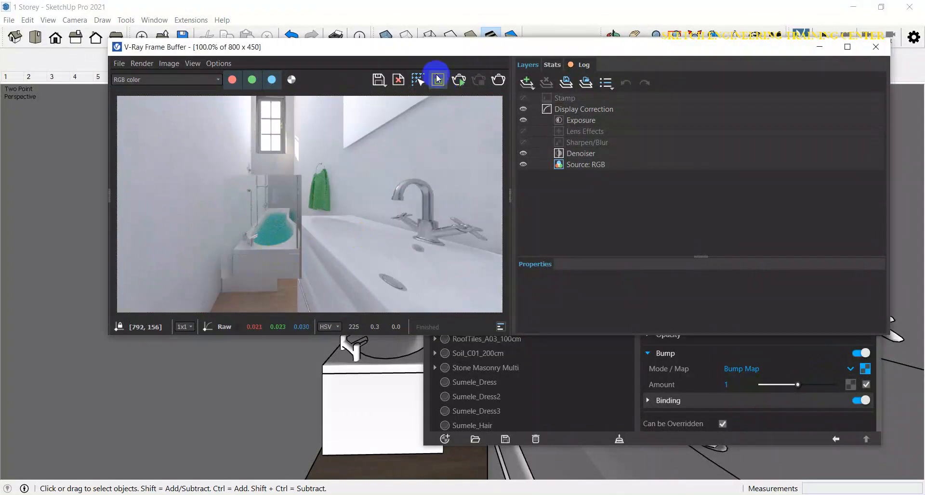
left_click(876, 47)
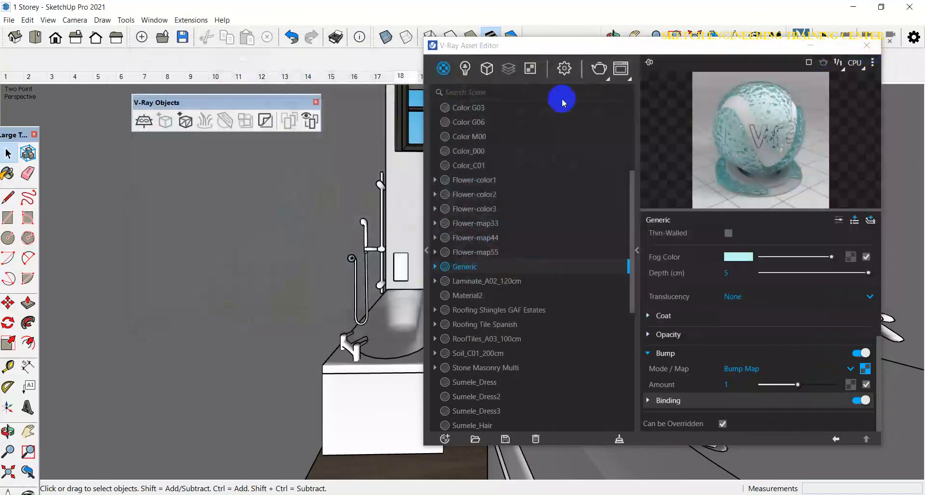
Step: In the render settings, set the render quality to Medium and the bucket size to 100
left_click(565, 69)
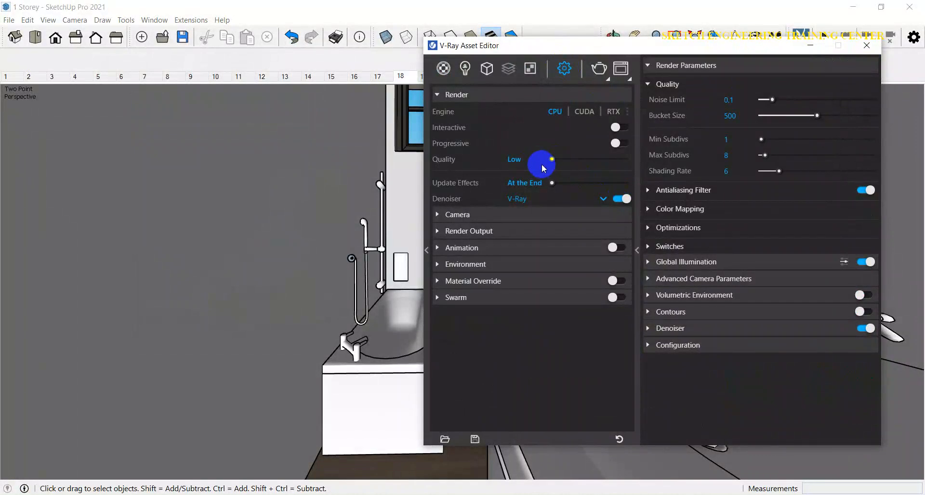
left_click(583, 159)
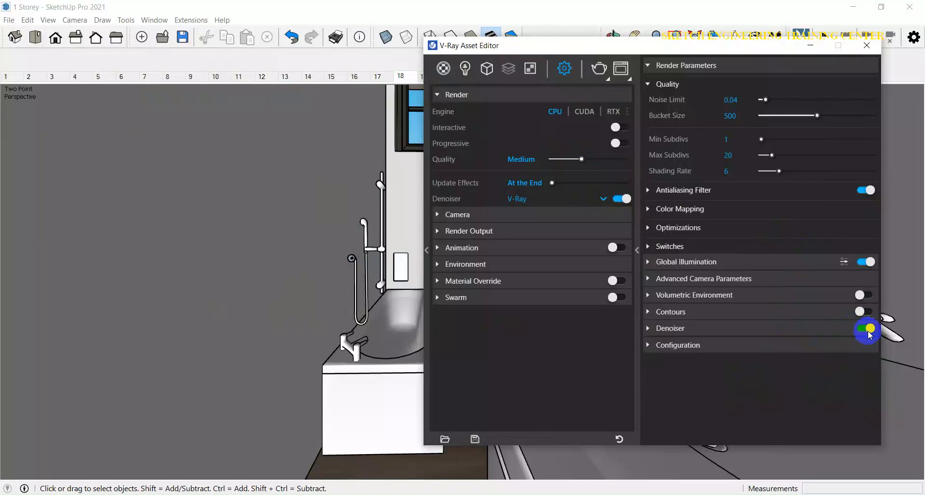
left_click(740, 114)
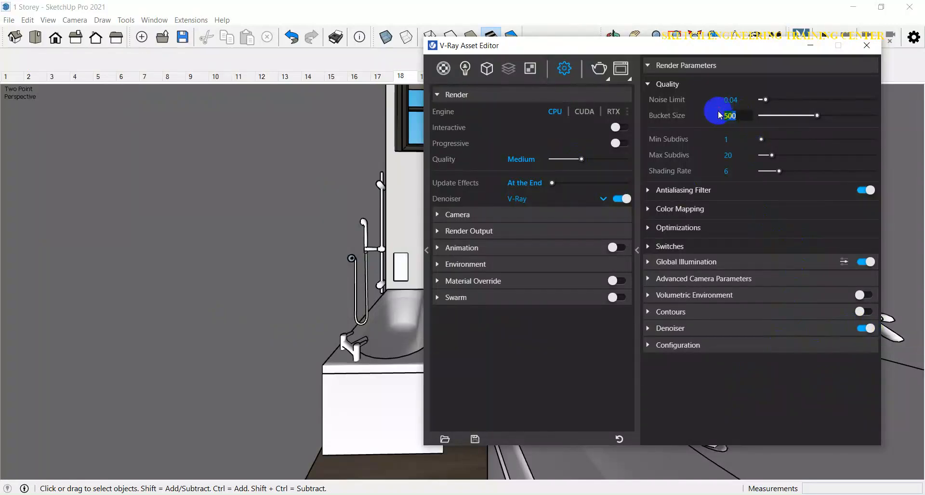
type("10")
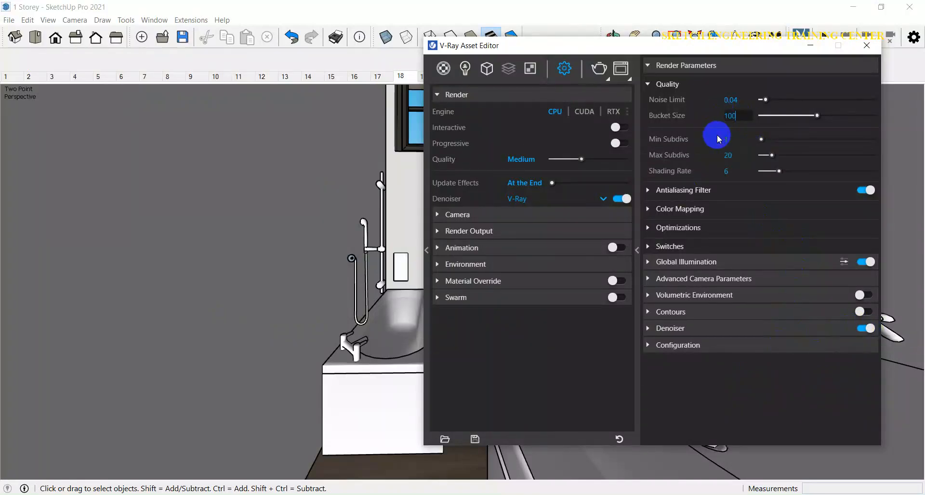
left_click(570, 346)
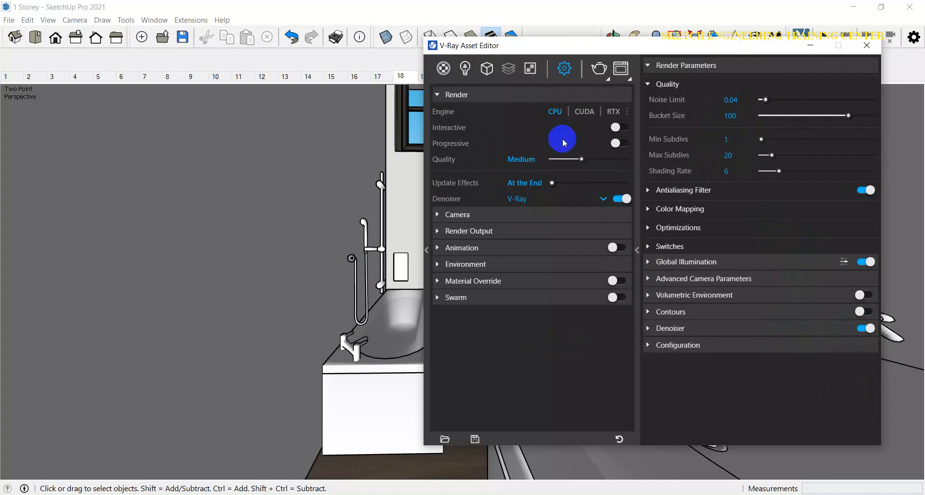
Step: Render the full scene and zoom into the frame buffer to inspect the bathtub water
left_click(602, 72)
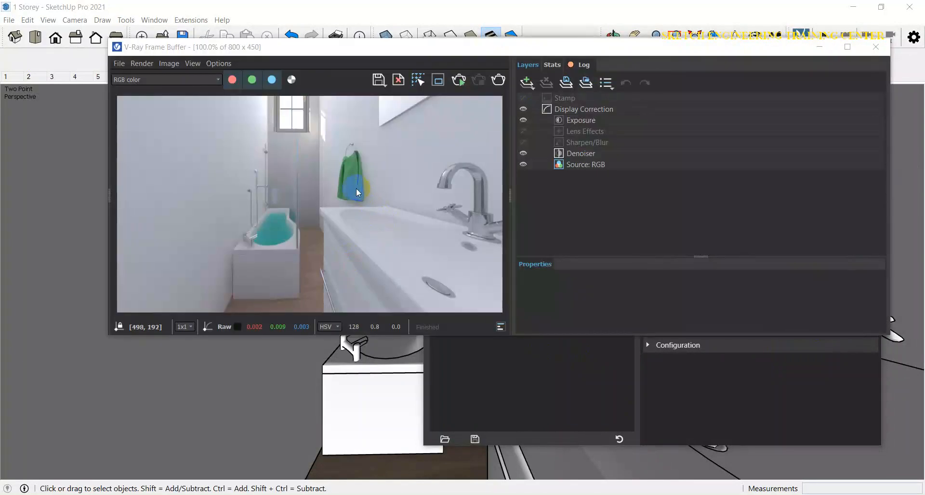
scroll(444, 166, "up", 1)
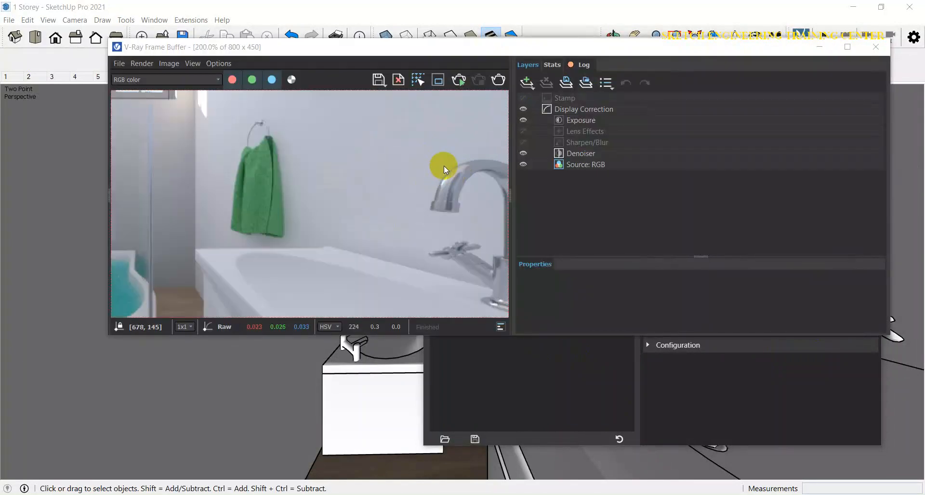
scroll(444, 165, "down", 1)
scroll(270, 216, "up", 1)
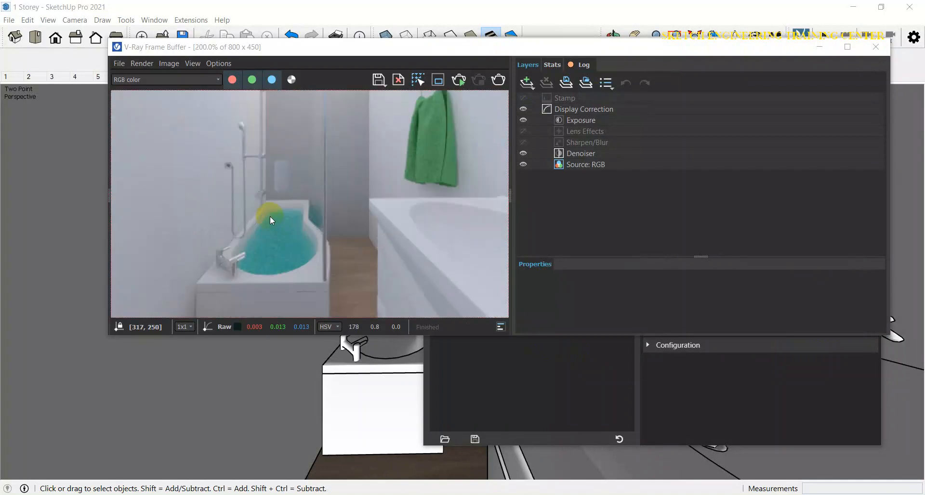
scroll(270, 216, "down", 1)
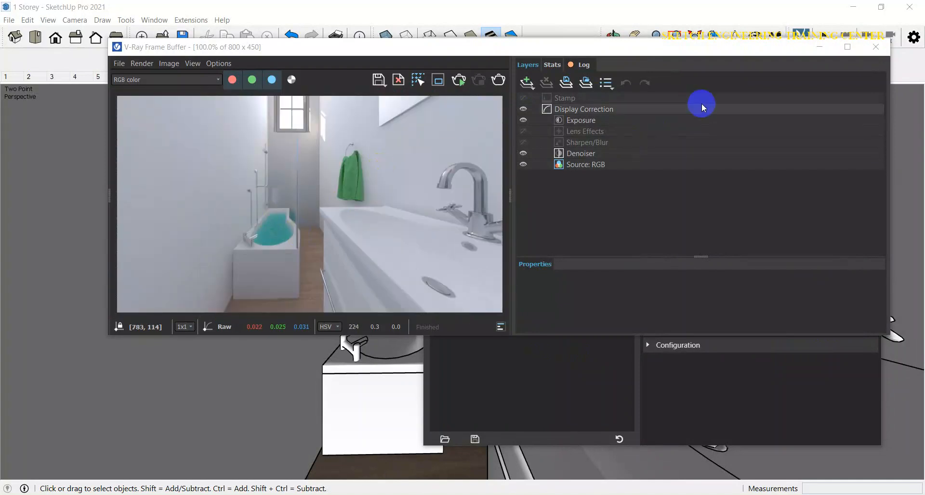